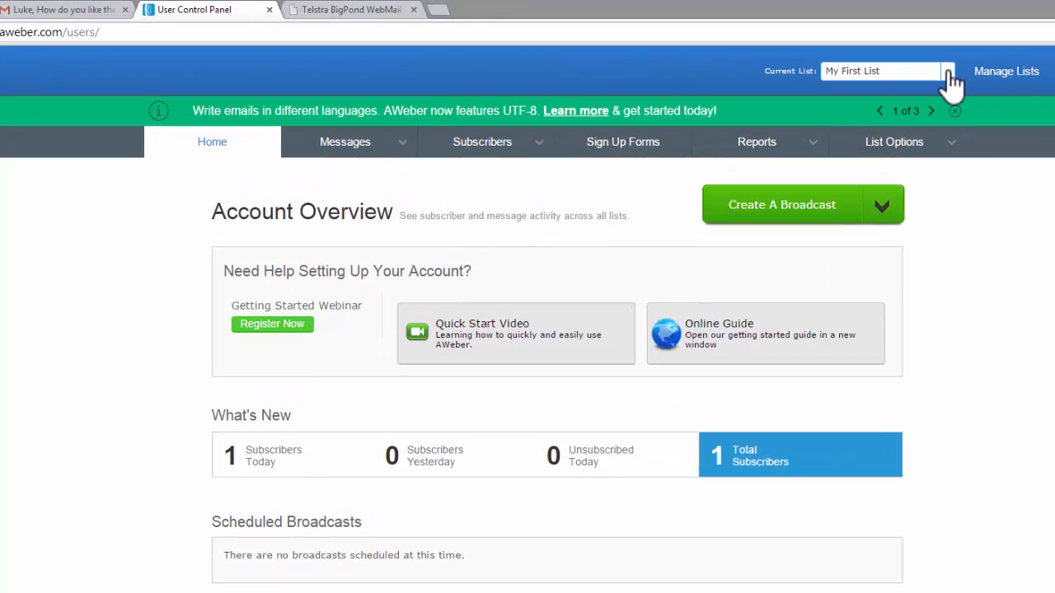
- View the follow-up message series of the My First List mailing list
{"action": "left_click", "coordinate": [938, 68]}
{"action": "left_click", "coordinate": [938, 69]}
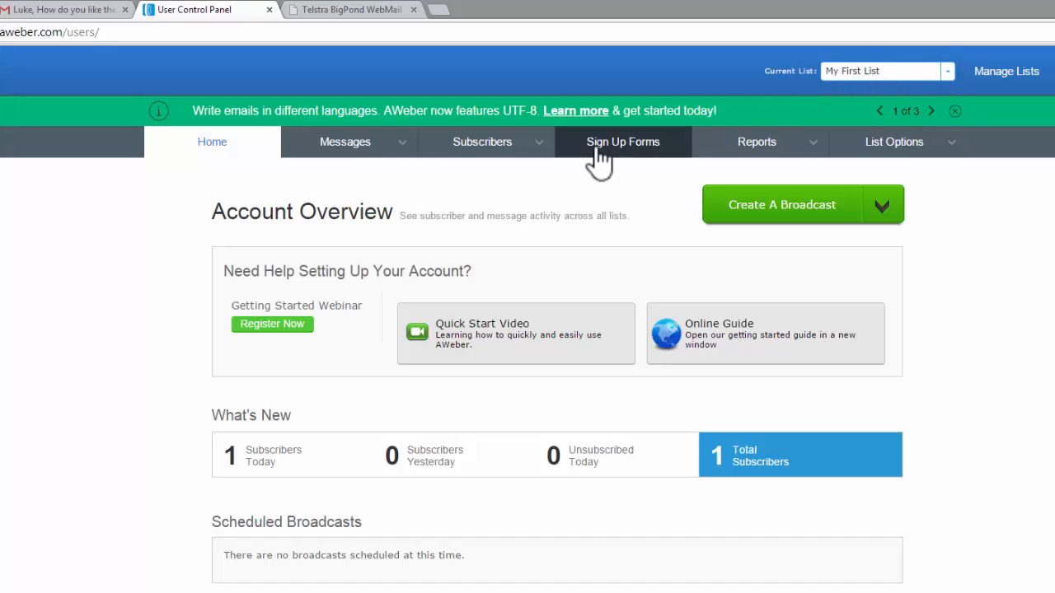
{"action": "mouse_move", "coordinate": [375, 161]}
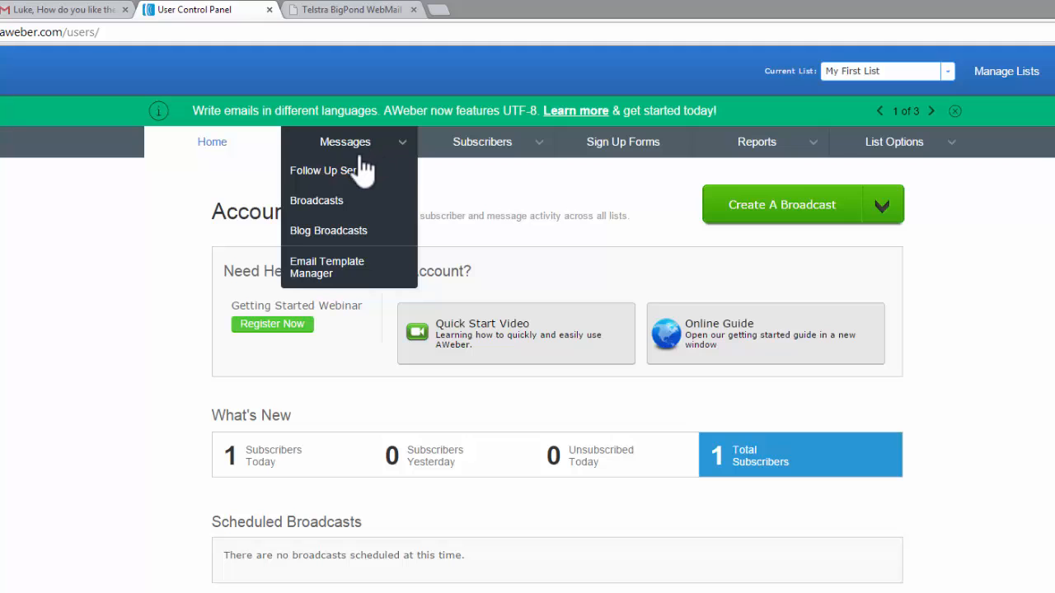
{"action": "left_click", "coordinate": [336, 172]}
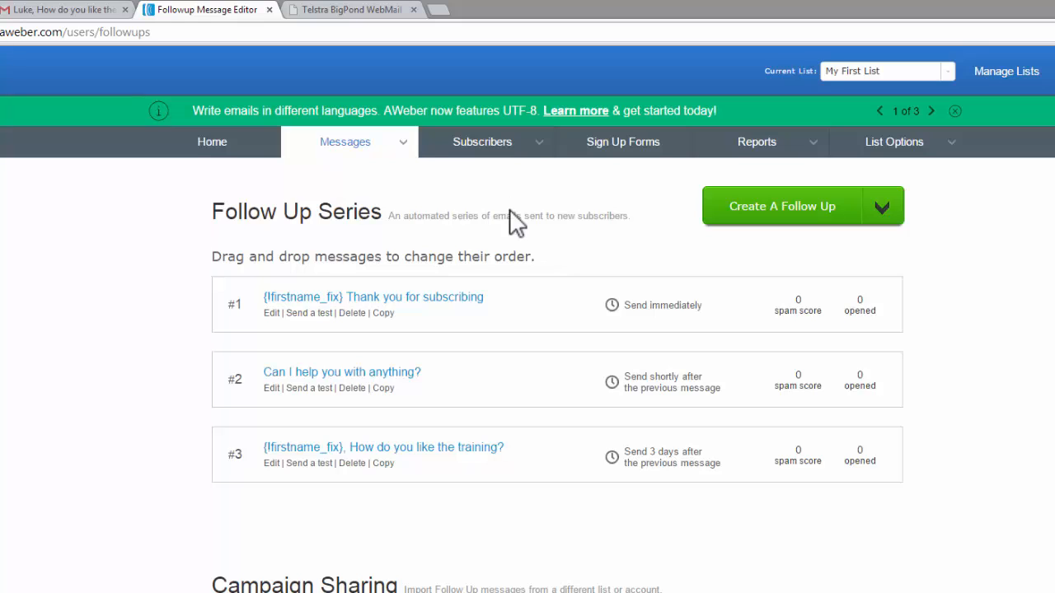
- Open the Training free leads sign-up form and choose to have AWeber host it as the publishing option
{"action": "left_click", "coordinate": [654, 158]}
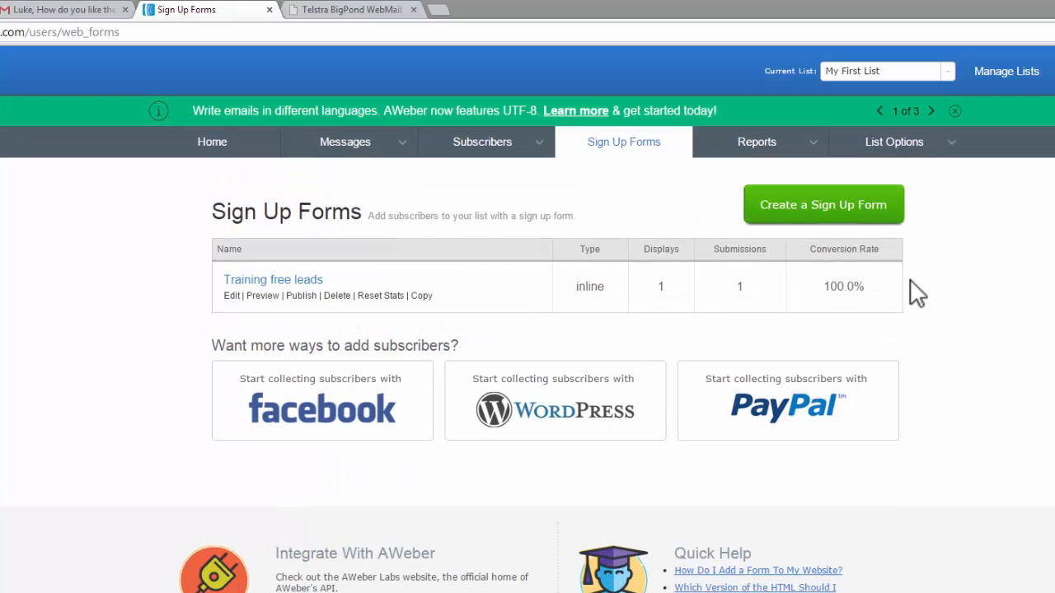
{"action": "left_click", "coordinate": [258, 279]}
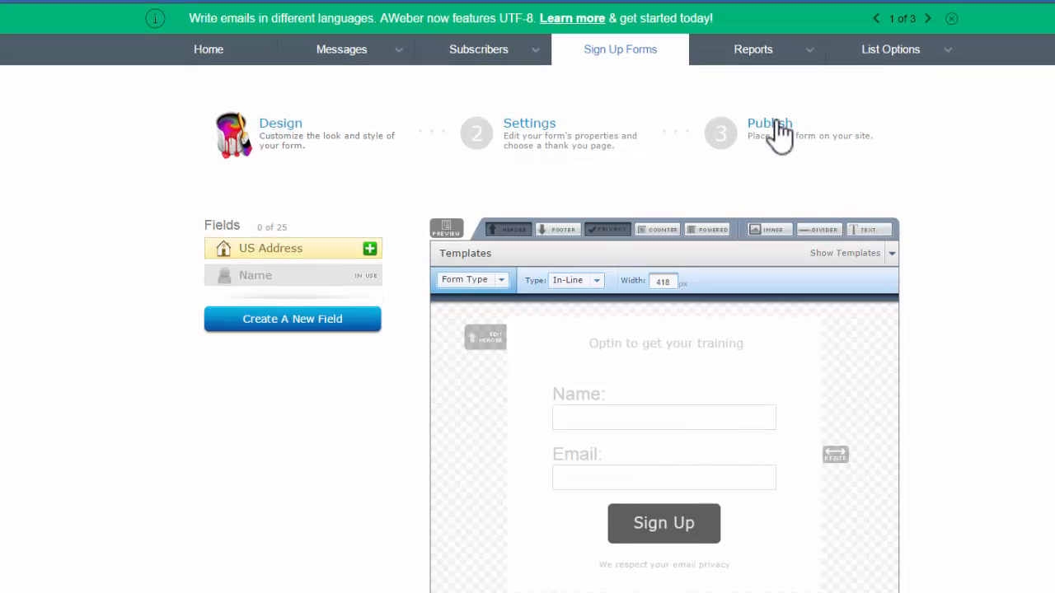
{"action": "left_click", "coordinate": [775, 124]}
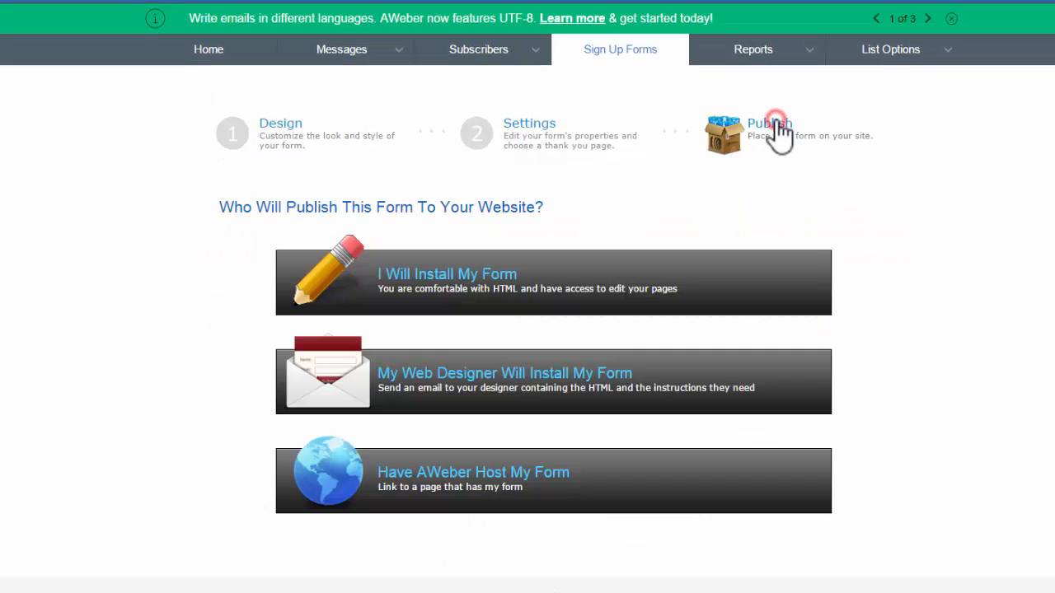
{"action": "left_click", "coordinate": [451, 473]}
- Copy the hosted form's link, and display the code for installing the form on one's own site
{"action": "left_click", "coordinate": [542, 561]}
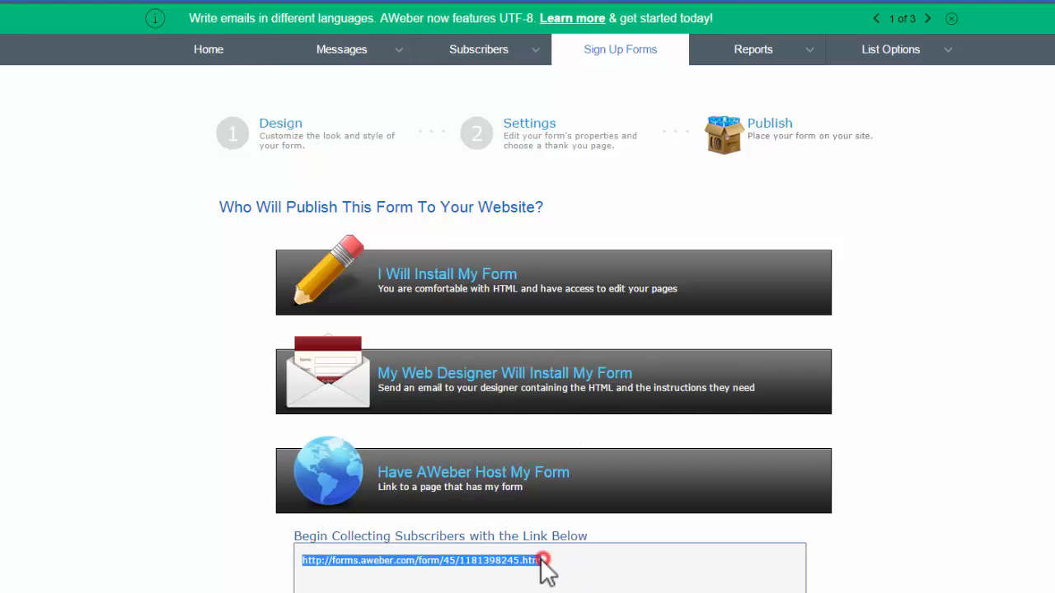
{"action": "right_click", "coordinate": [445, 561]}
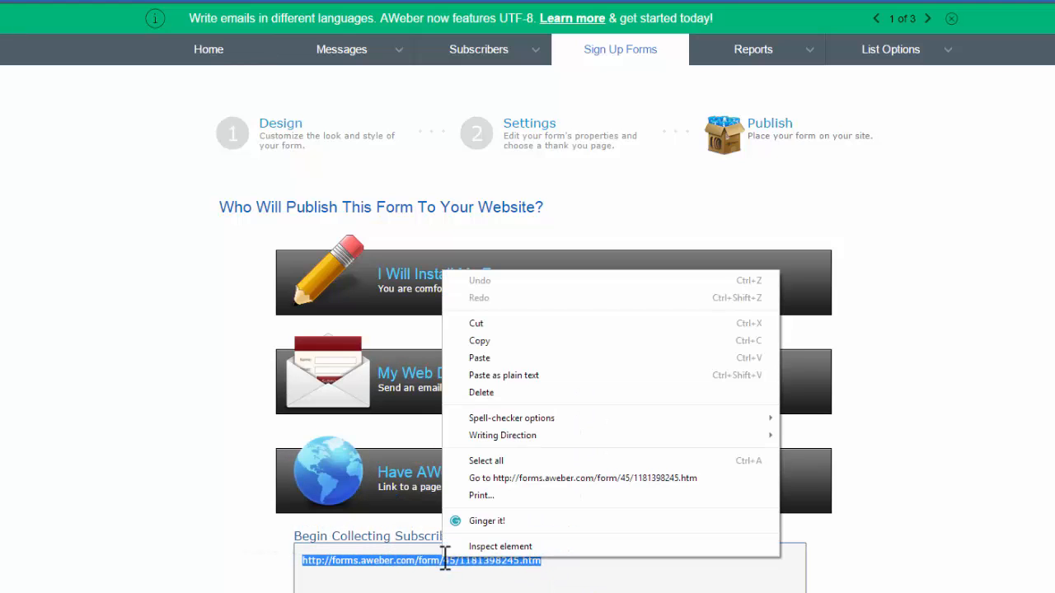
{"action": "left_click", "coordinate": [511, 344]}
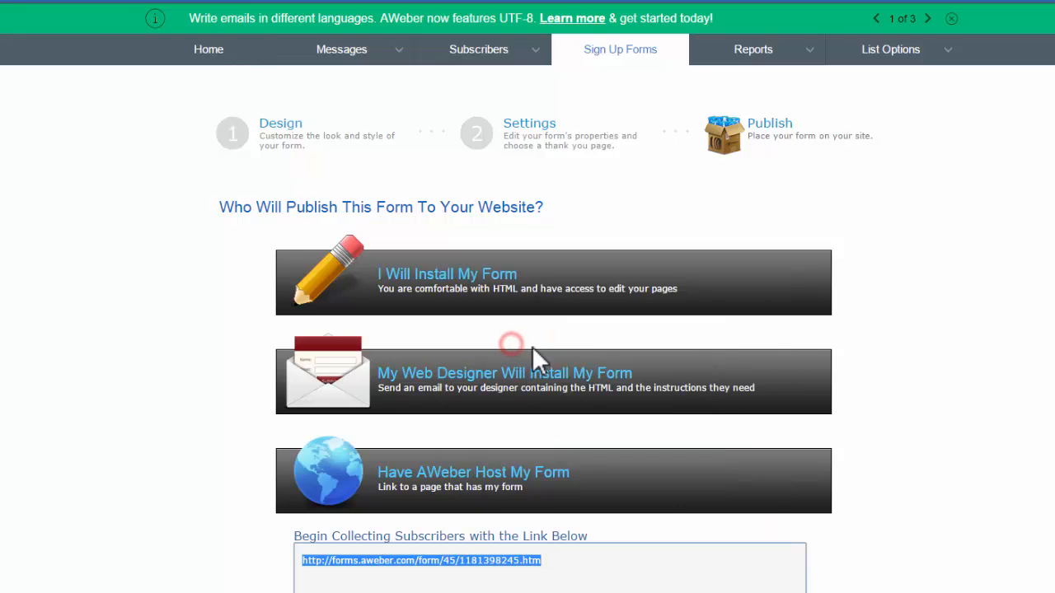
{"action": "left_click", "coordinate": [478, 289]}
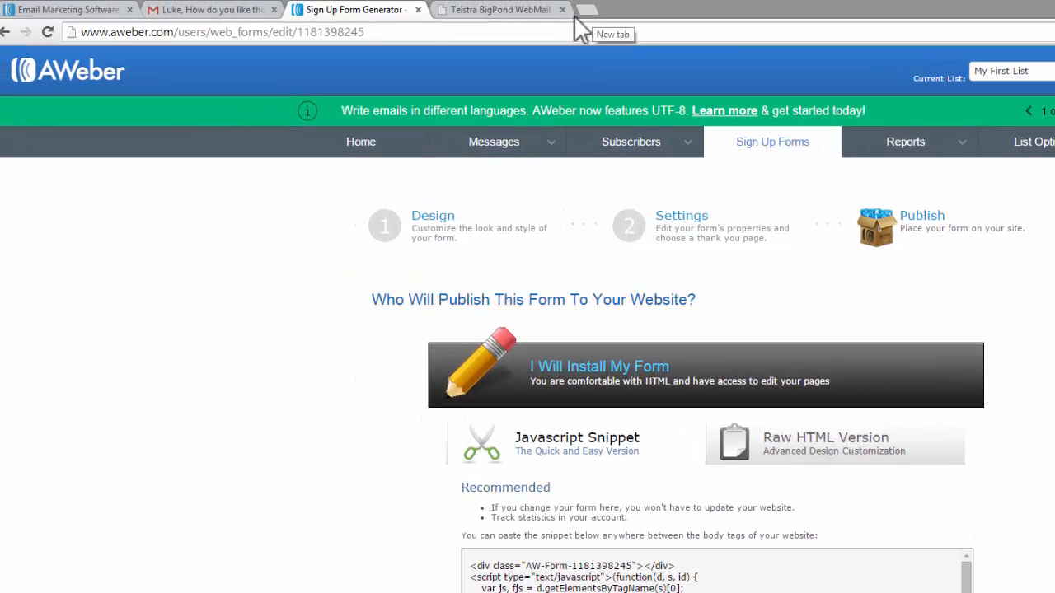
- Load the copied sign-up form link in a new browser tab
{"action": "left_click", "coordinate": [588, 10]}
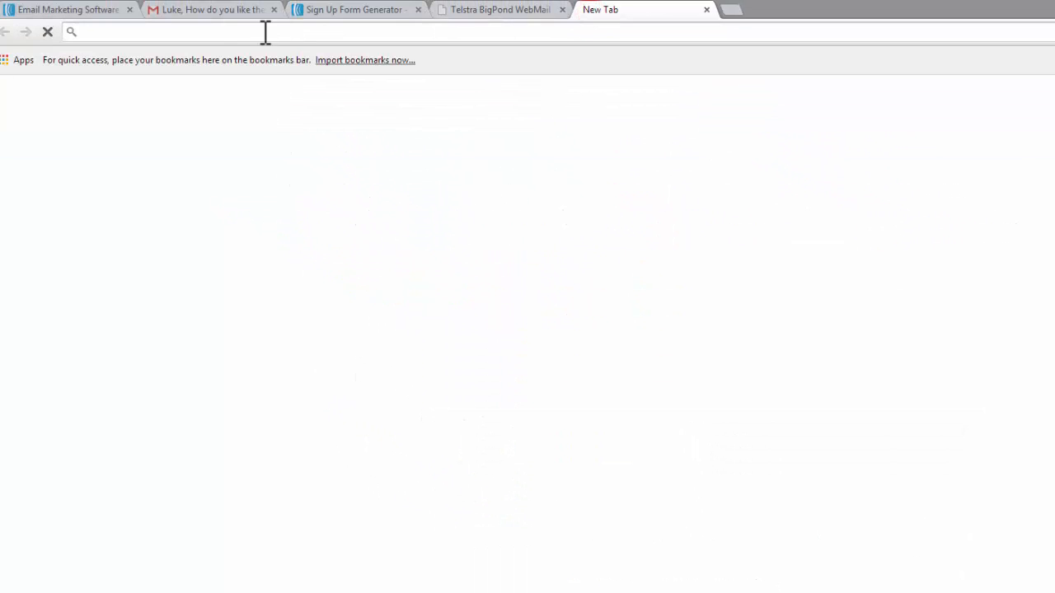
{"action": "right_click", "coordinate": [206, 33]}
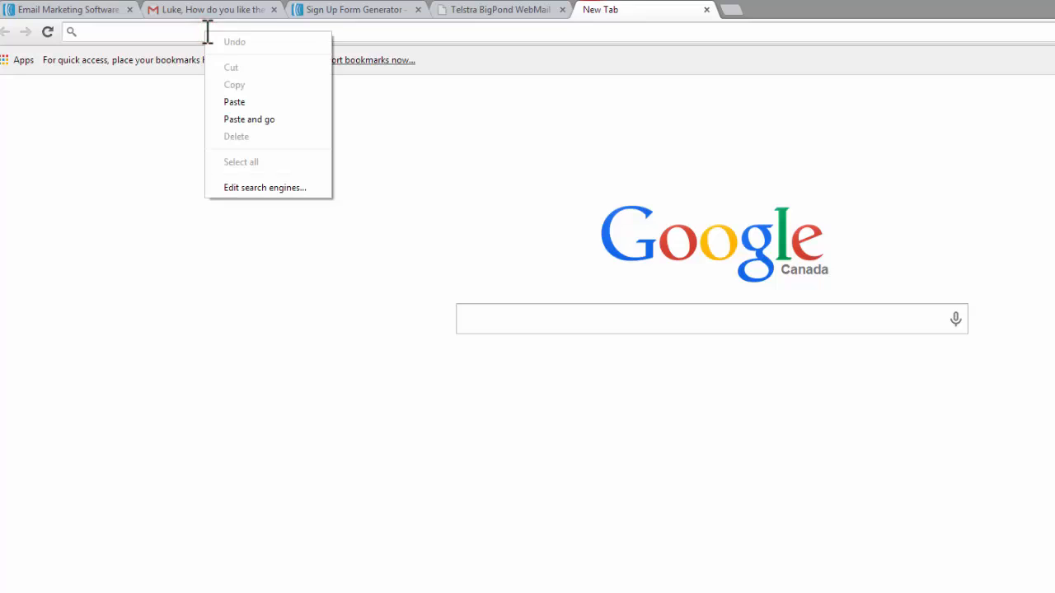
{"action": "left_click", "coordinate": [229, 101]}
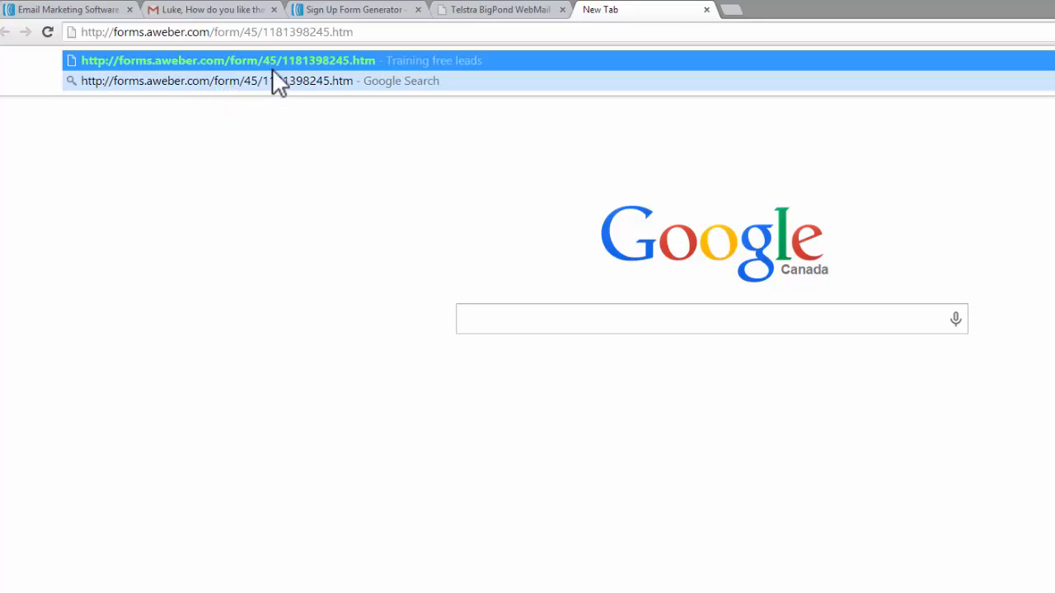
{"action": "key", "text": "Return"}
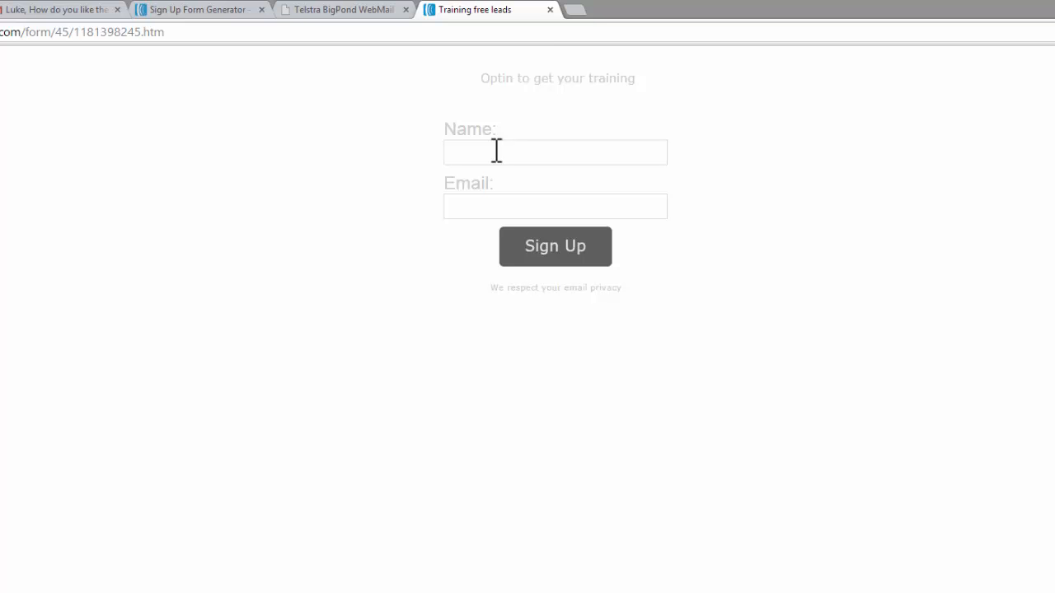
- Try to subscribe through the form with the subscriber's first name and the saved Gmail address of the business
{"action": "left_click", "coordinate": [495, 149]}
{"action": "left_click", "coordinate": [495, 150]}
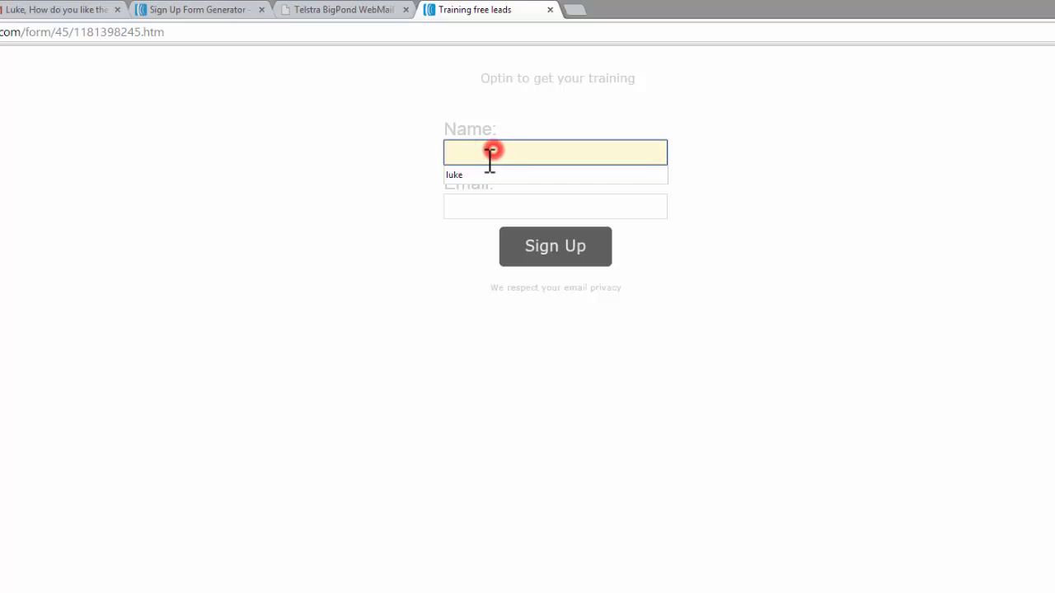
{"action": "left_click", "coordinate": [481, 170]}
{"action": "left_click", "coordinate": [466, 205]}
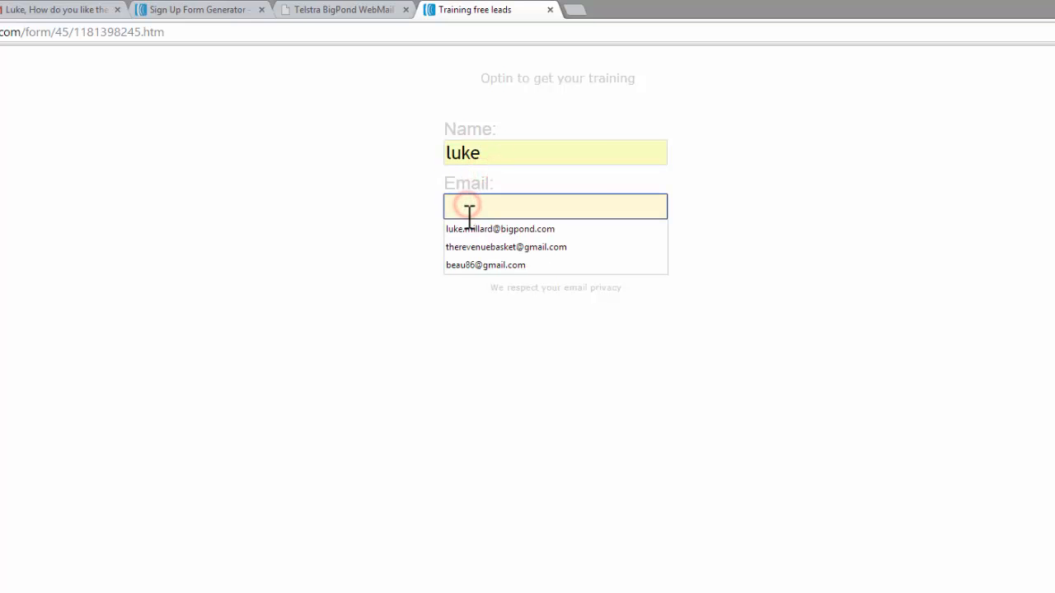
{"action": "left_click", "coordinate": [454, 247]}
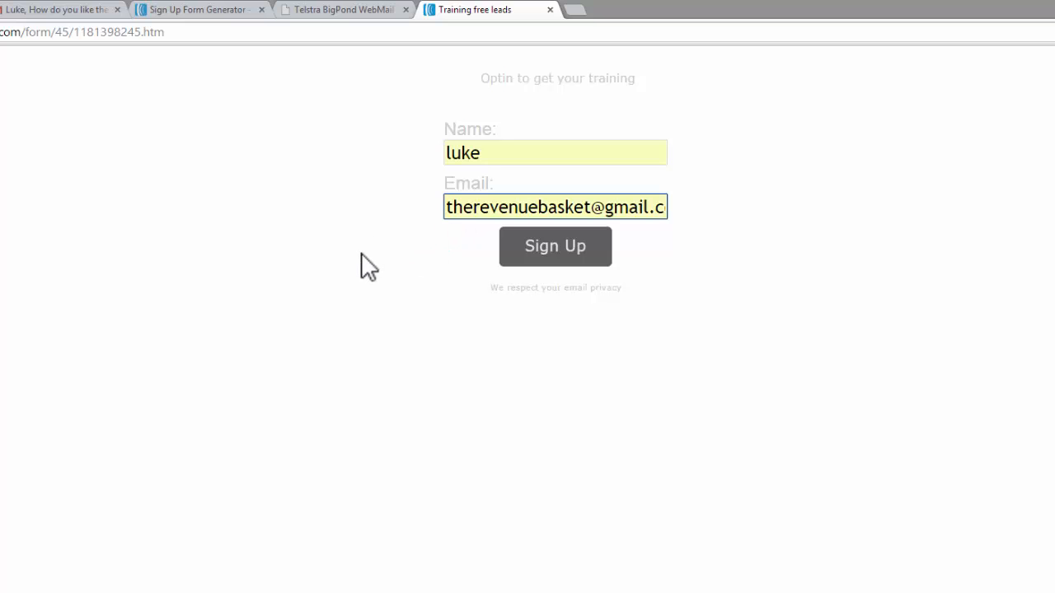
{"action": "left_click", "coordinate": [568, 250]}
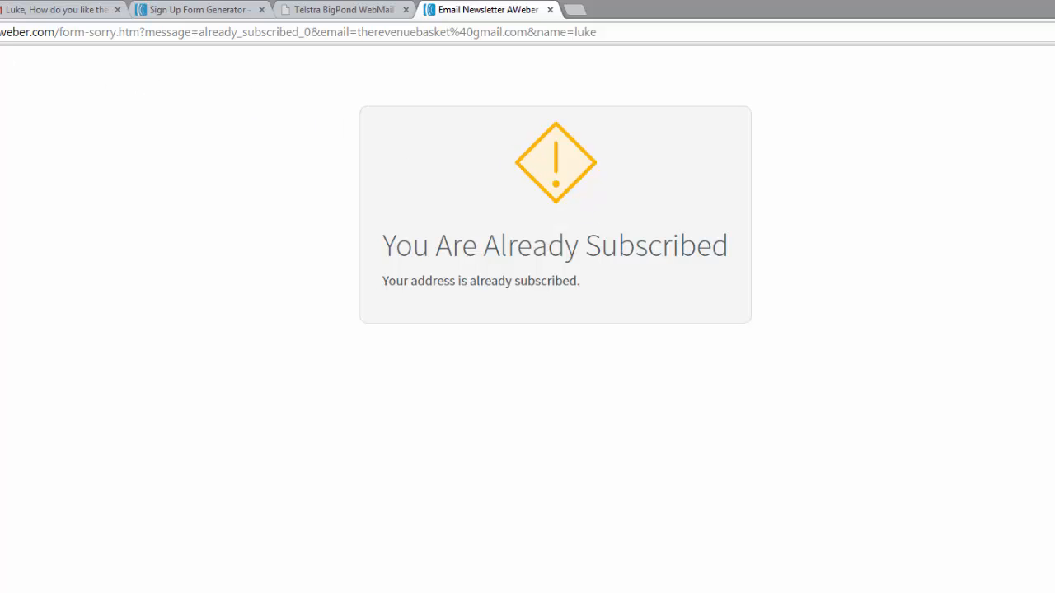
- Return to the sign-up form and reload it with empty fields
{"action": "key", "text": "alt+Left"}
{"action": "left_click", "coordinate": [516, 148]}
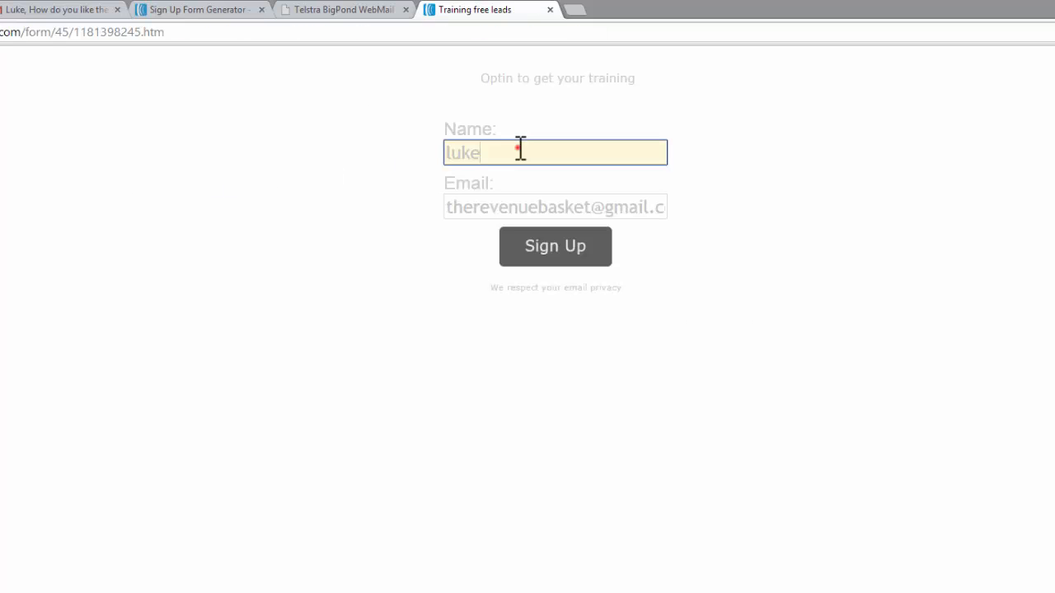
{"action": "left_click", "coordinate": [221, 33]}
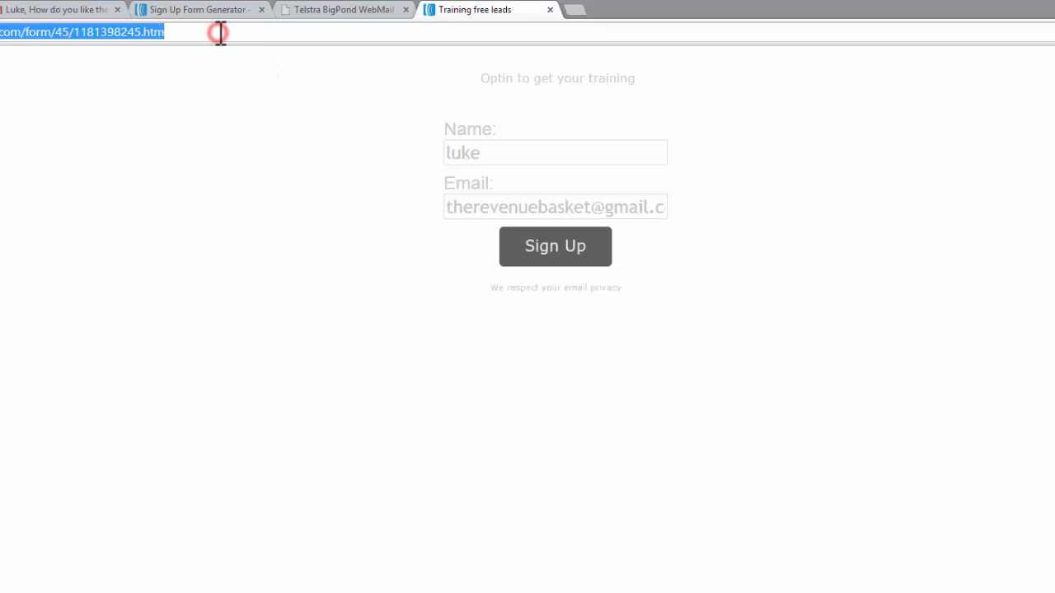
{"action": "key", "text": "Return"}
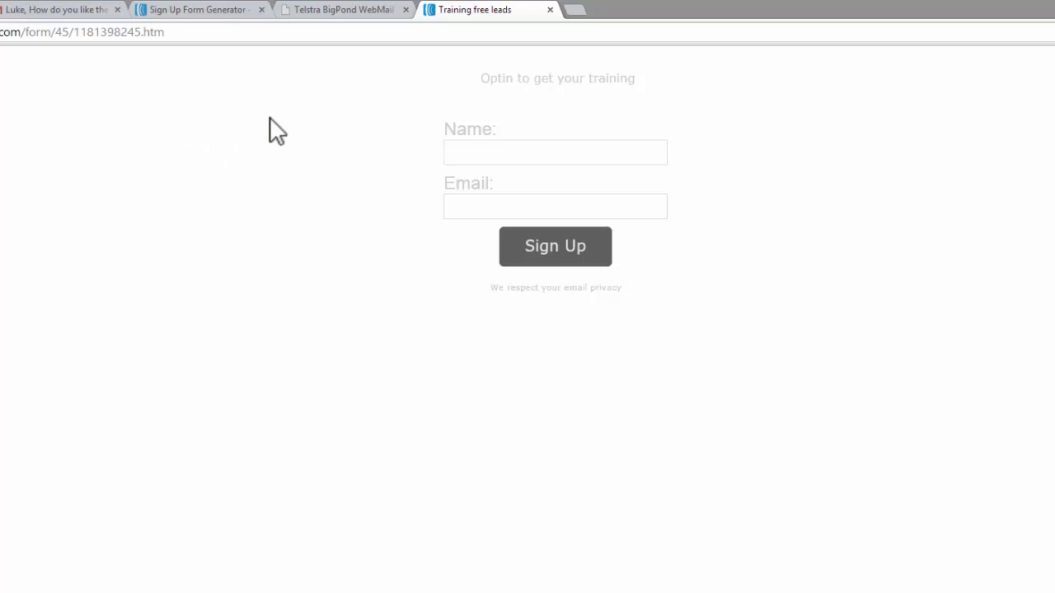
- Subscribe through the form with the subscriber's first name and BigPond e-mail address
{"action": "left_click", "coordinate": [471, 152]}
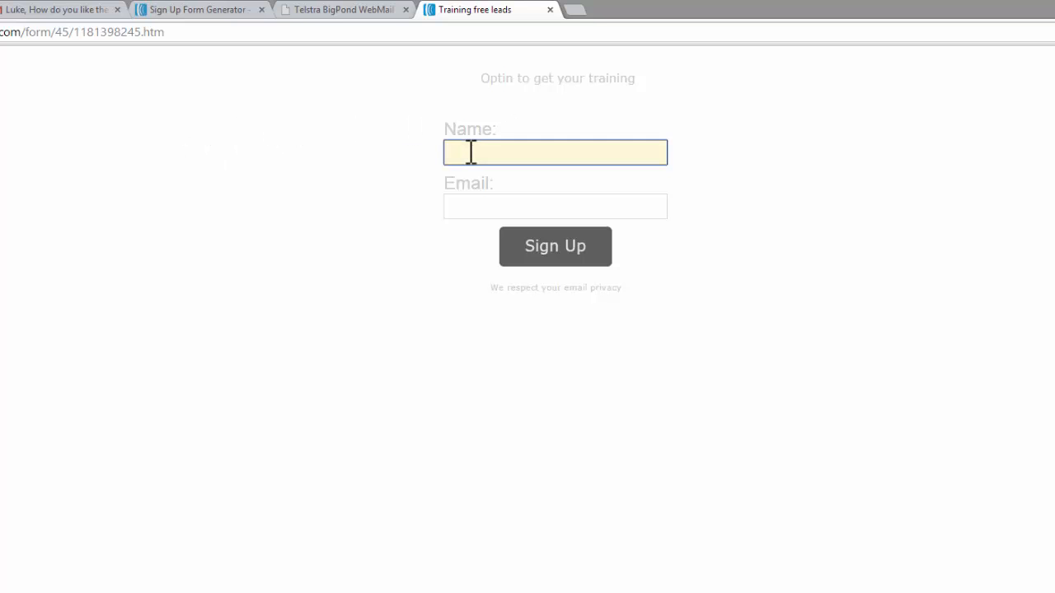
{"action": "type", "text": "luke"}
{"action": "left_click", "coordinate": [458, 175]}
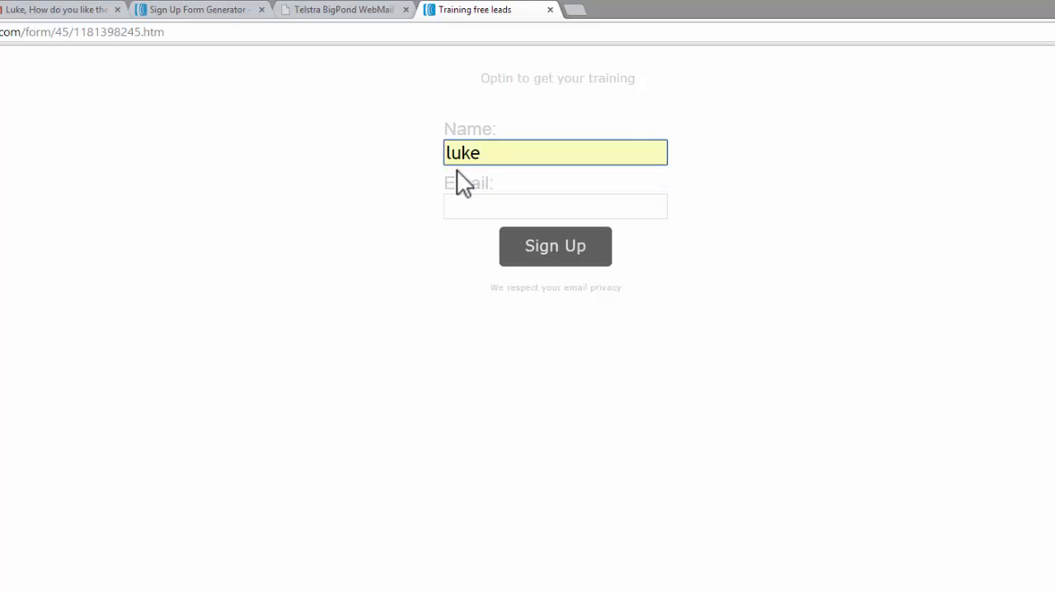
{"action": "left_click", "coordinate": [462, 207]}
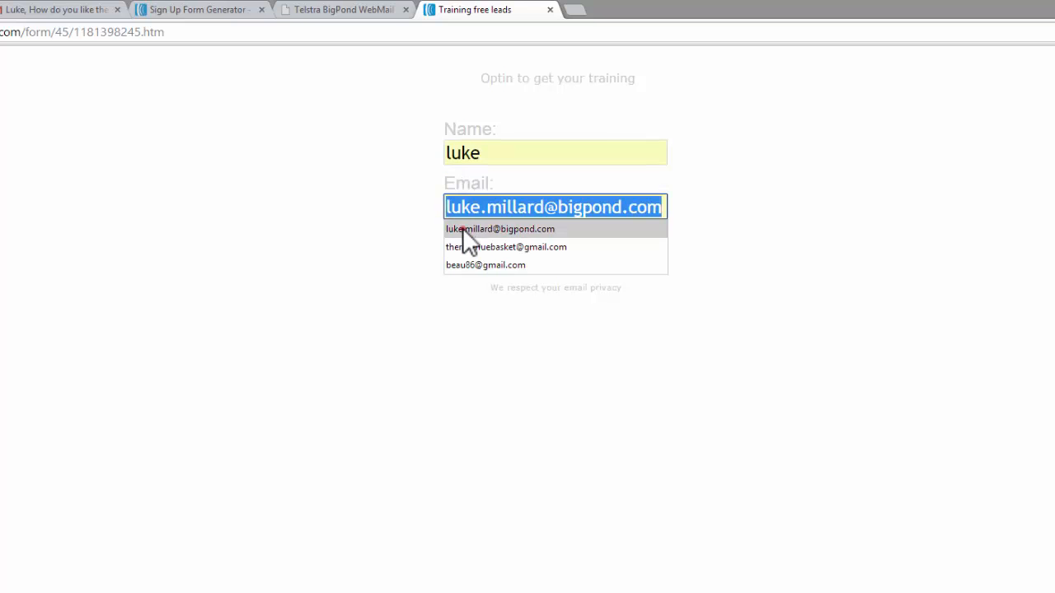
{"action": "left_click", "coordinate": [463, 231]}
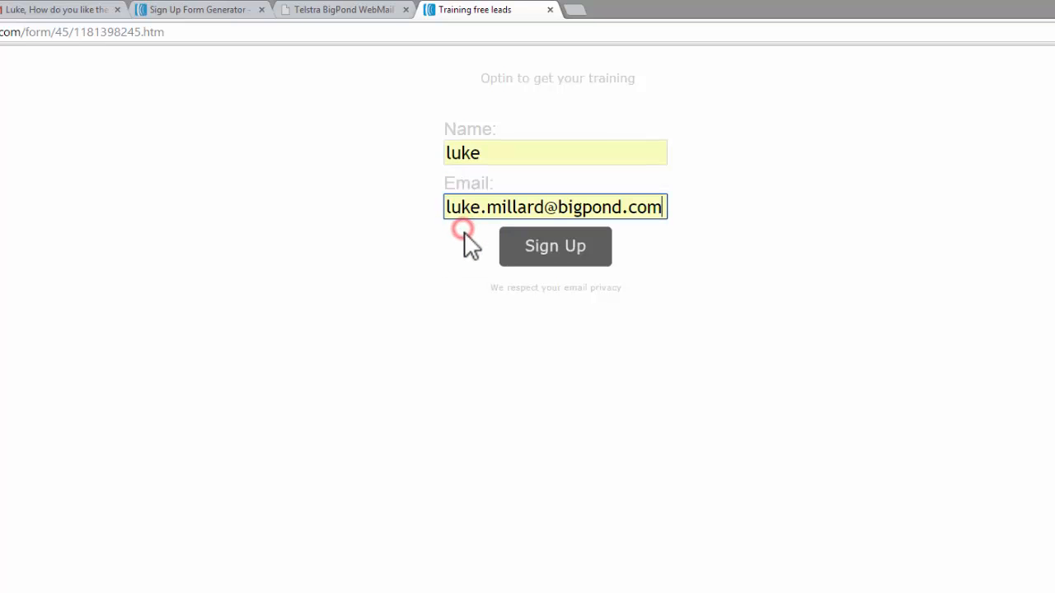
{"action": "left_click", "coordinate": [556, 255]}
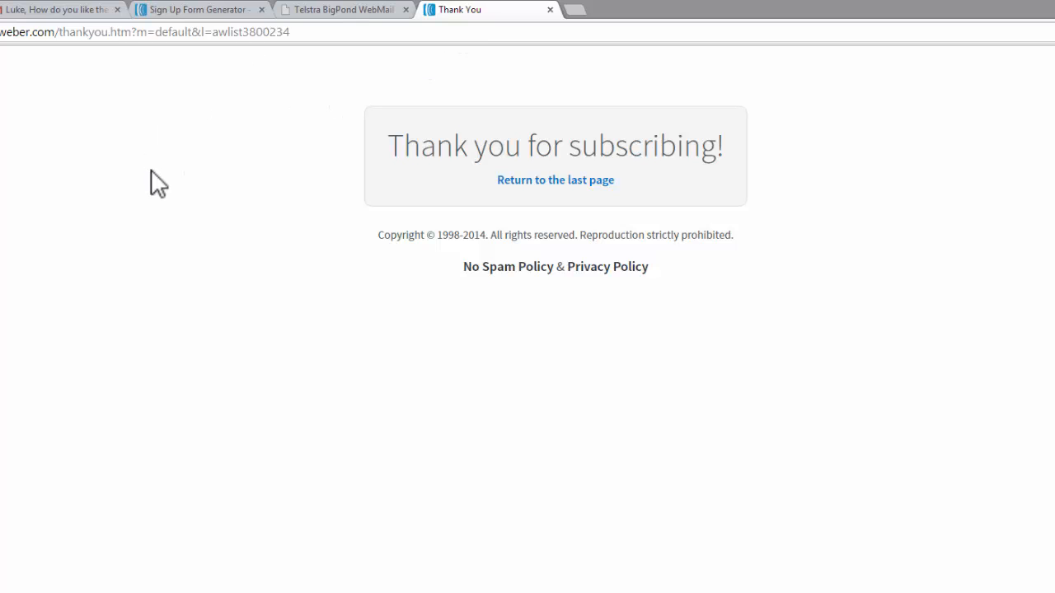
- Switch to Telstra BigPond WebMail, check for new mail and examine the sender of the subscription thank-you message
{"action": "left_click", "coordinate": [353, 9]}
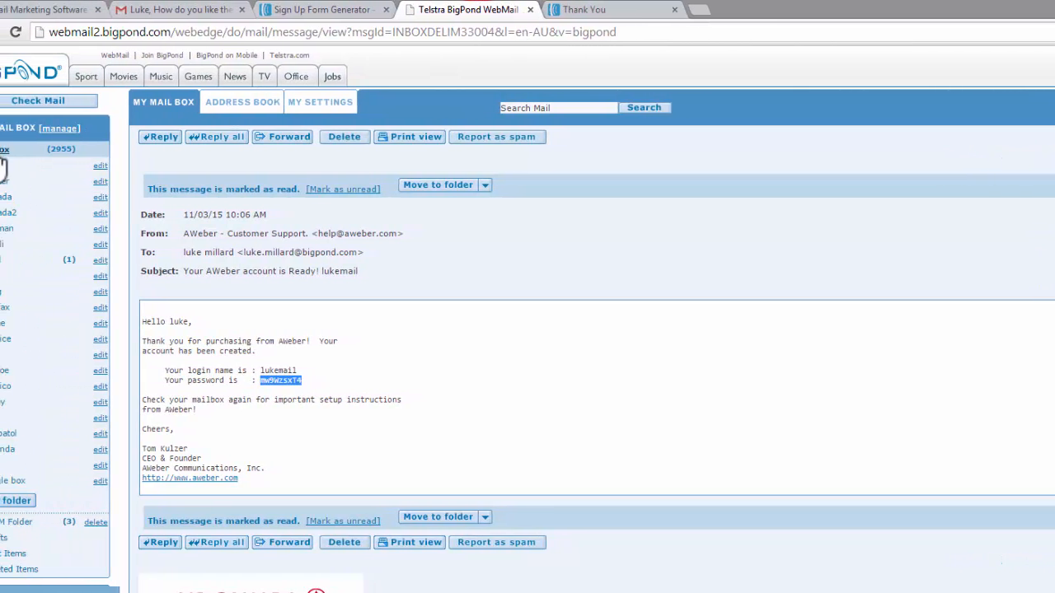
{"action": "left_click", "coordinate": [2, 154]}
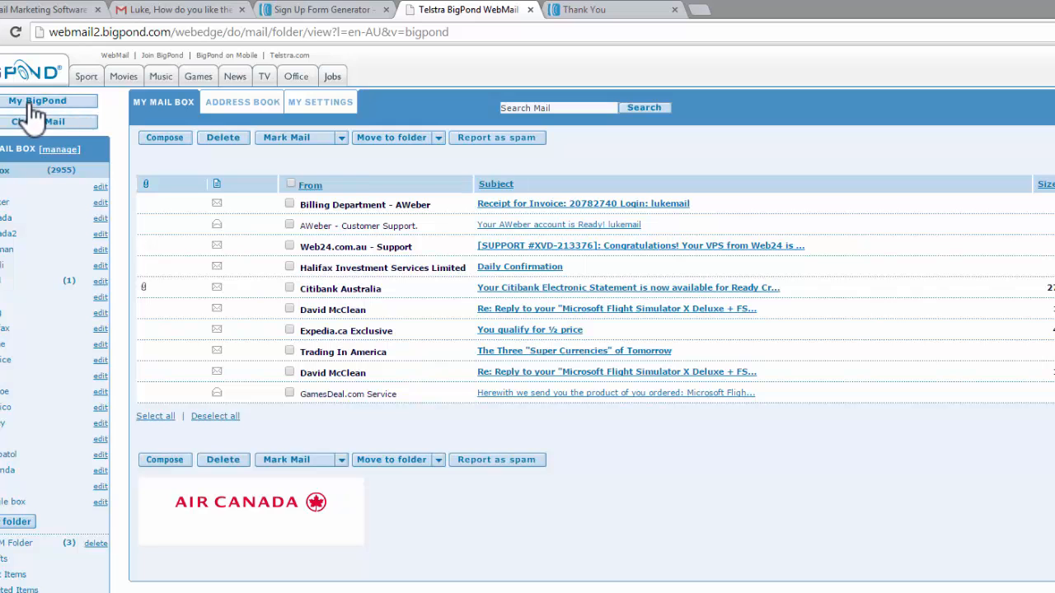
{"action": "left_click", "coordinate": [23, 125]}
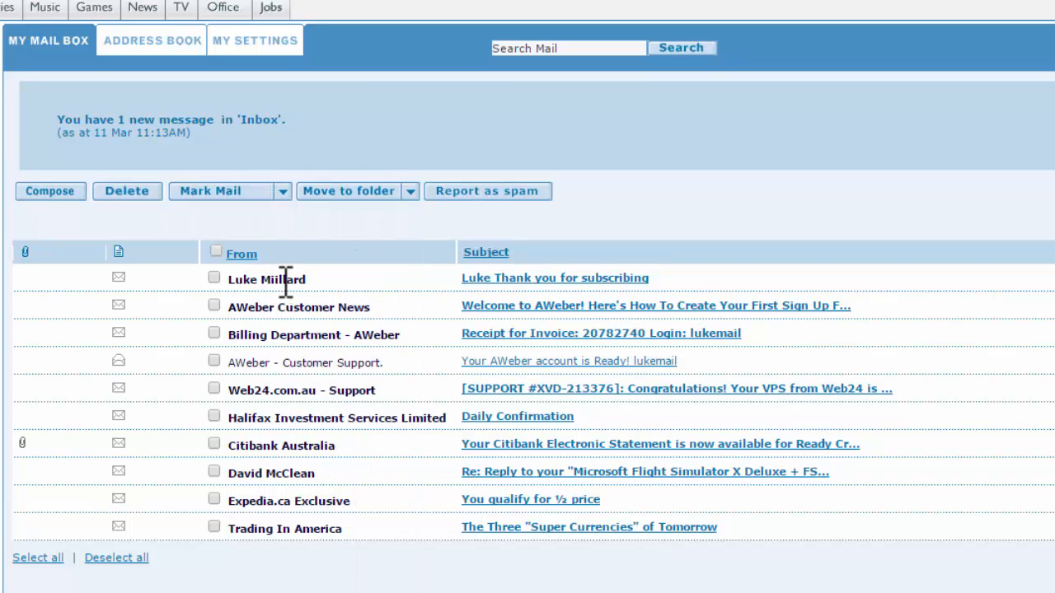
{"action": "left_click_drag", "start_coordinate": [285, 279], "coordinate": [275, 275]}
{"action": "left_click", "coordinate": [286, 279]}
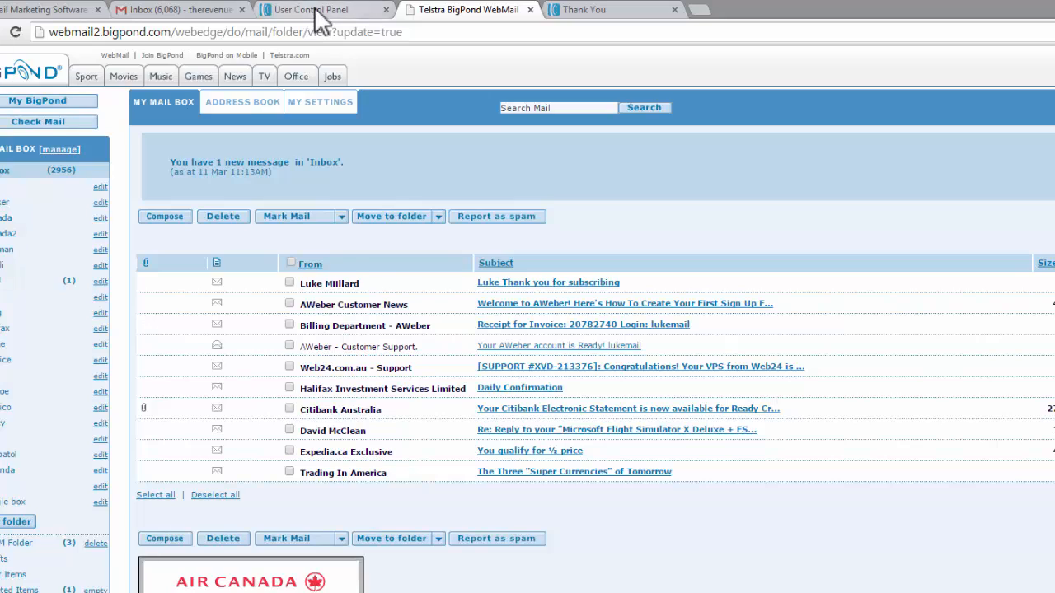
- Back in AWeber, correct the misspelled surname in the "From" name of My First List's basic settings, and return to the account overview
{"action": "left_click", "coordinate": [318, 10]}
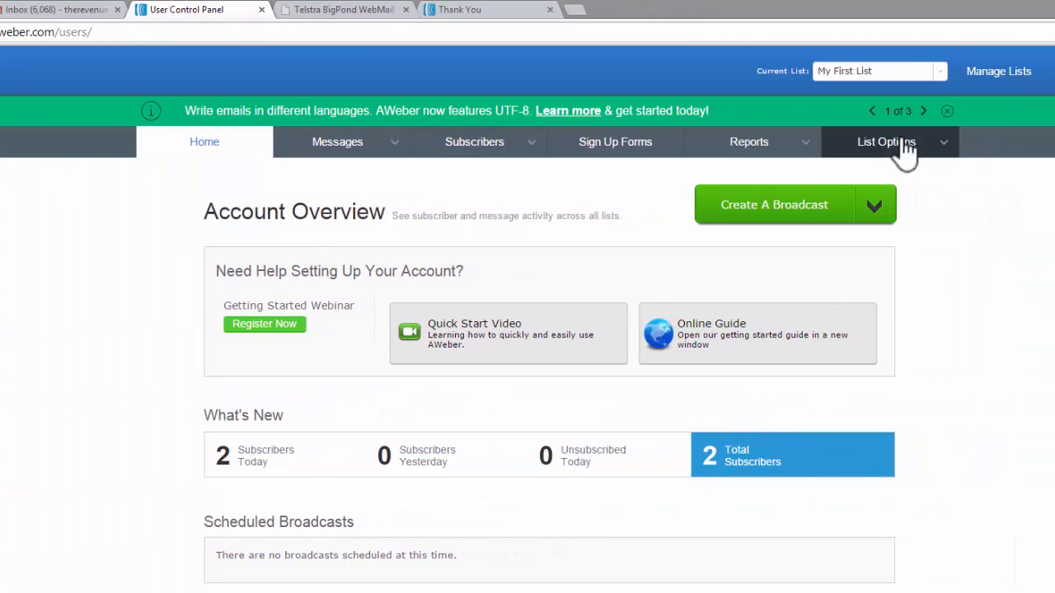
{"action": "mouse_move", "coordinate": [898, 145]}
{"action": "left_click", "coordinate": [859, 171]}
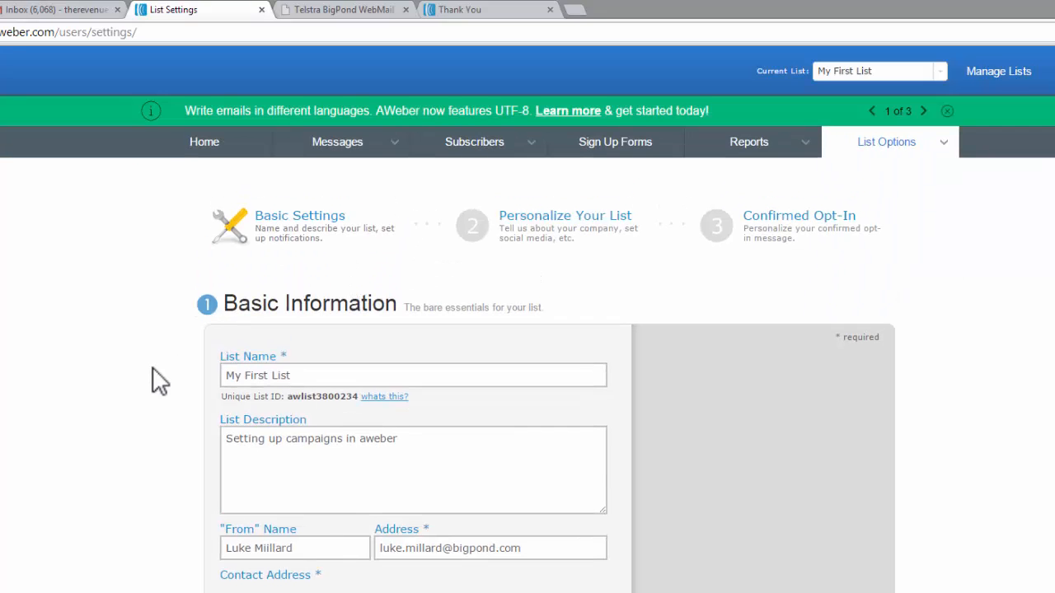
{"action": "scroll", "coordinate": [159, 379], "scroll_direction": "down", "scroll_amount": 1}
{"action": "left_click", "coordinate": [262, 450]}
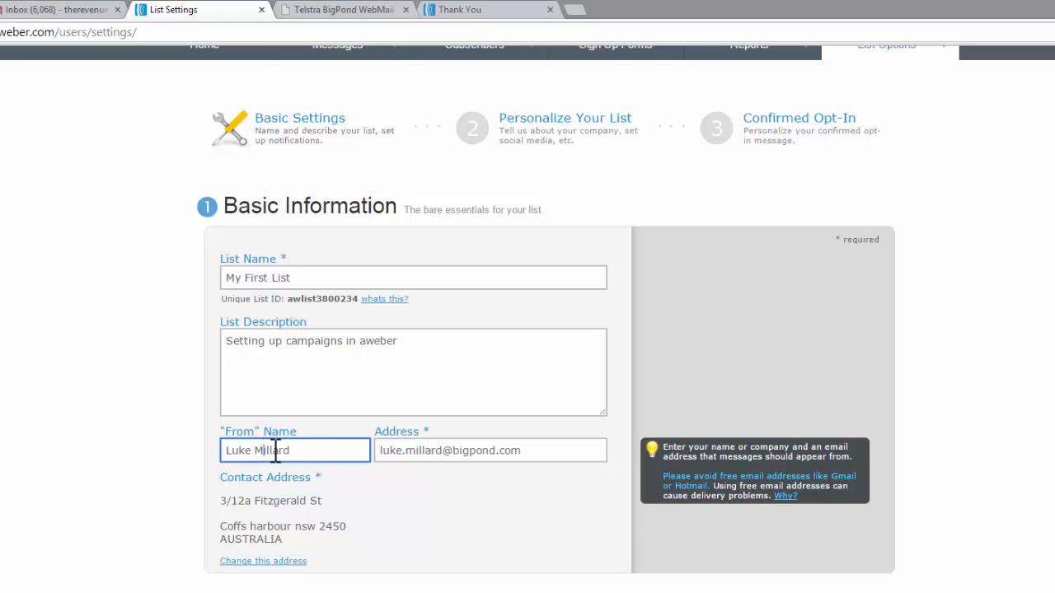
{"action": "scroll", "coordinate": [376, 544], "scroll_direction": "down", "scroll_amount": 1}
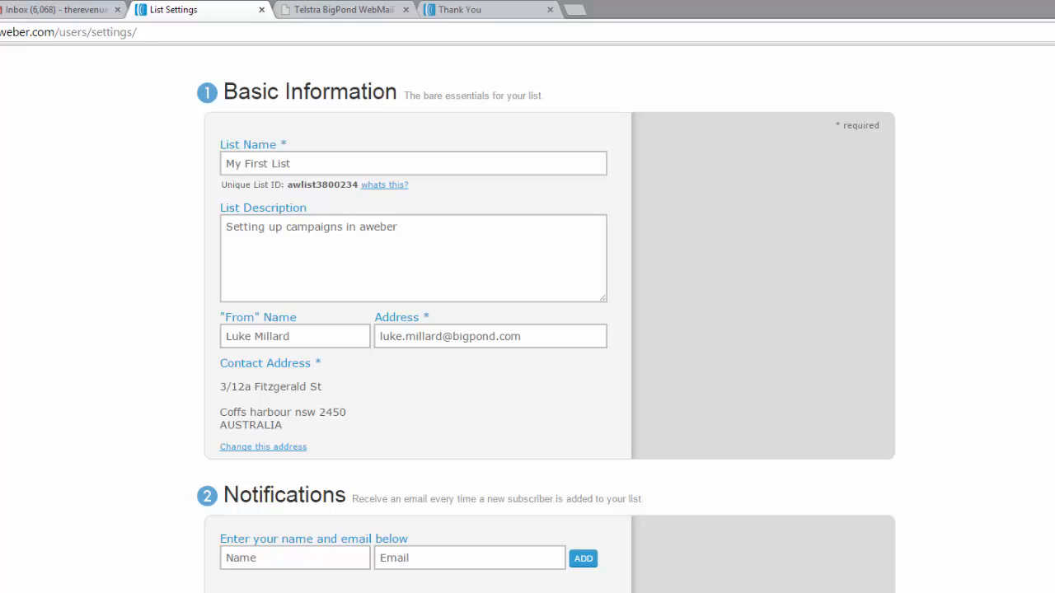
{"action": "scroll", "coordinate": [61, 539], "scroll_direction": "up", "scroll_amount": 2}
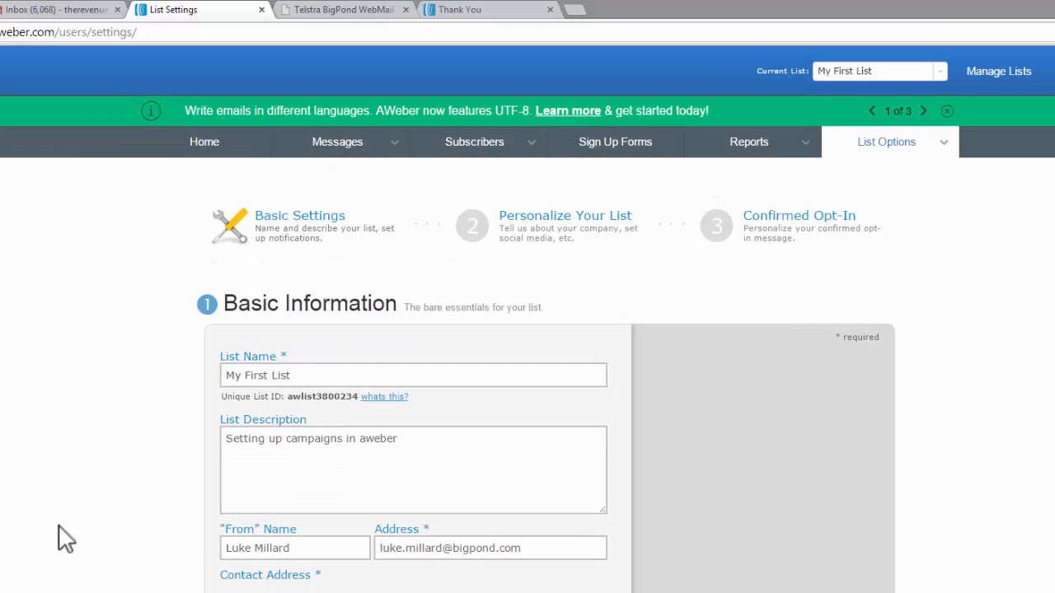
{"action": "left_click", "coordinate": [198, 160]}
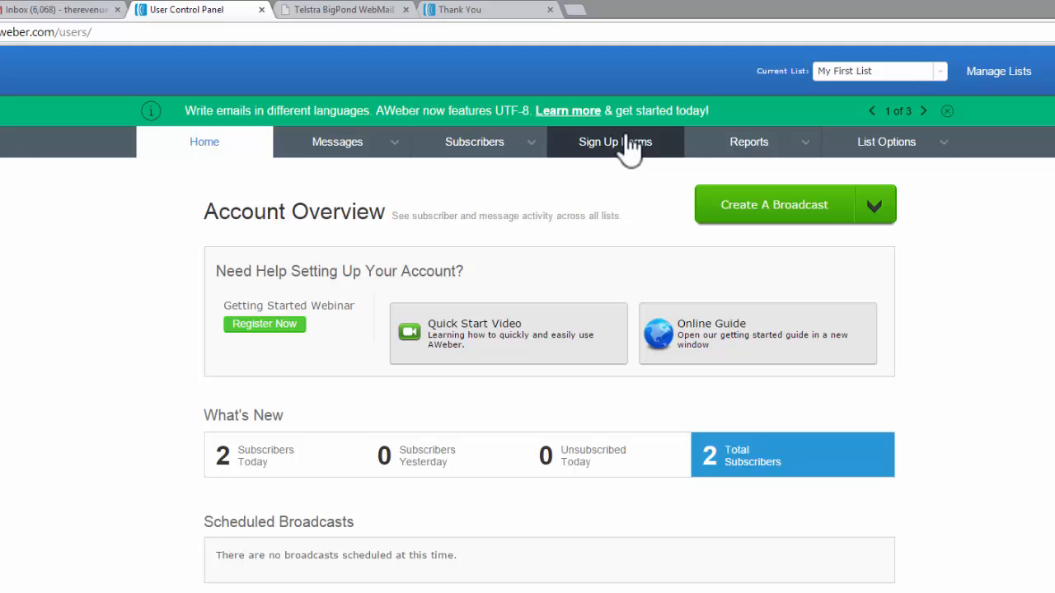
- Review the follow-up series of My First List, and check the subscriber and list statistics on the account overview
{"action": "left_click", "coordinate": [350, 145]}
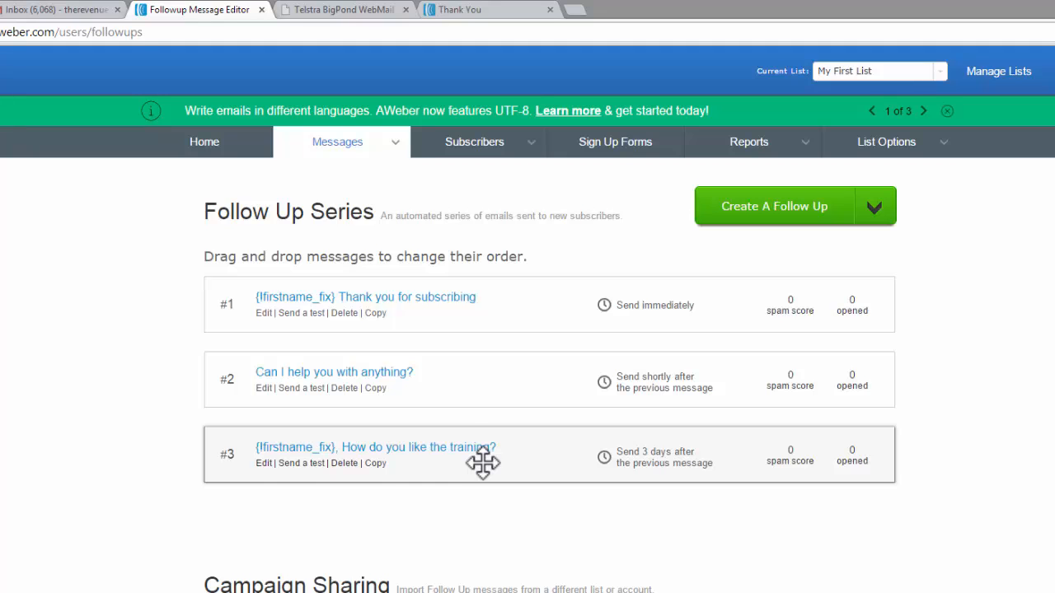
{"action": "left_click", "coordinate": [218, 151]}
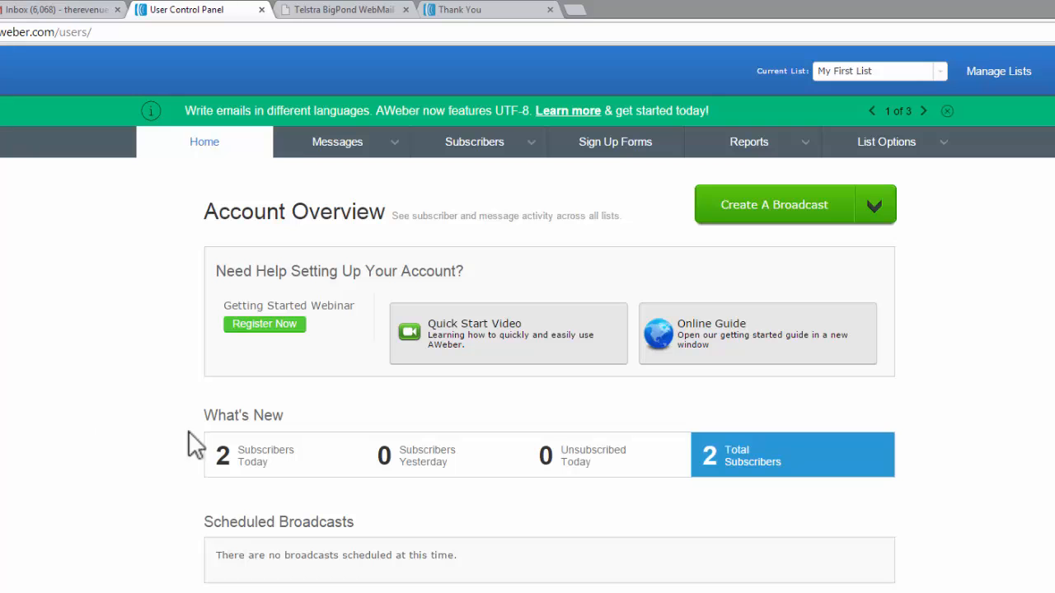
{"action": "scroll", "coordinate": [172, 459], "scroll_direction": "down", "scroll_amount": 3}
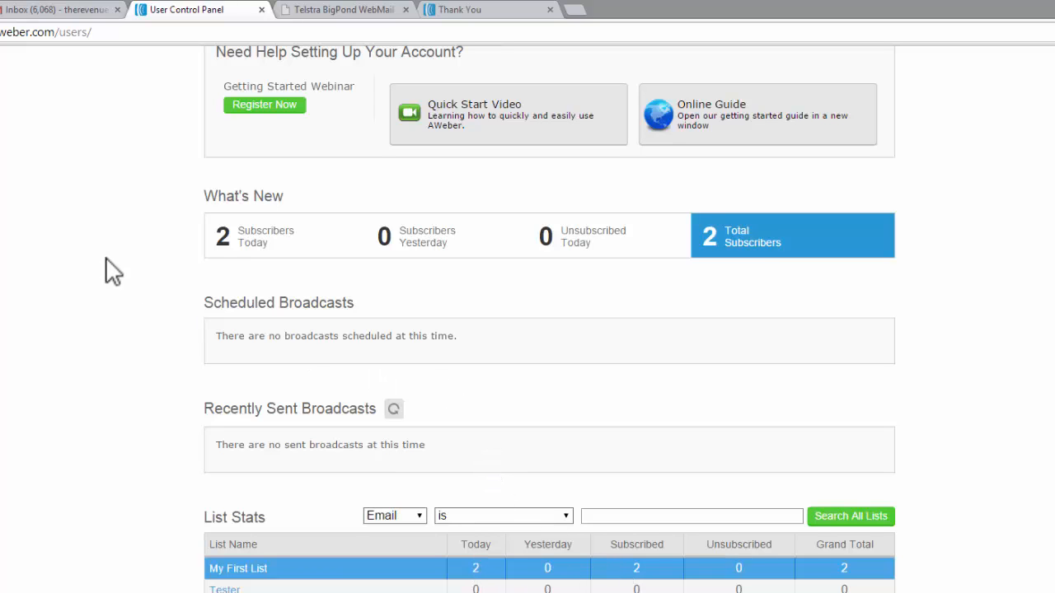
{"action": "scroll", "coordinate": [106, 272], "scroll_direction": "up", "scroll_amount": 3}
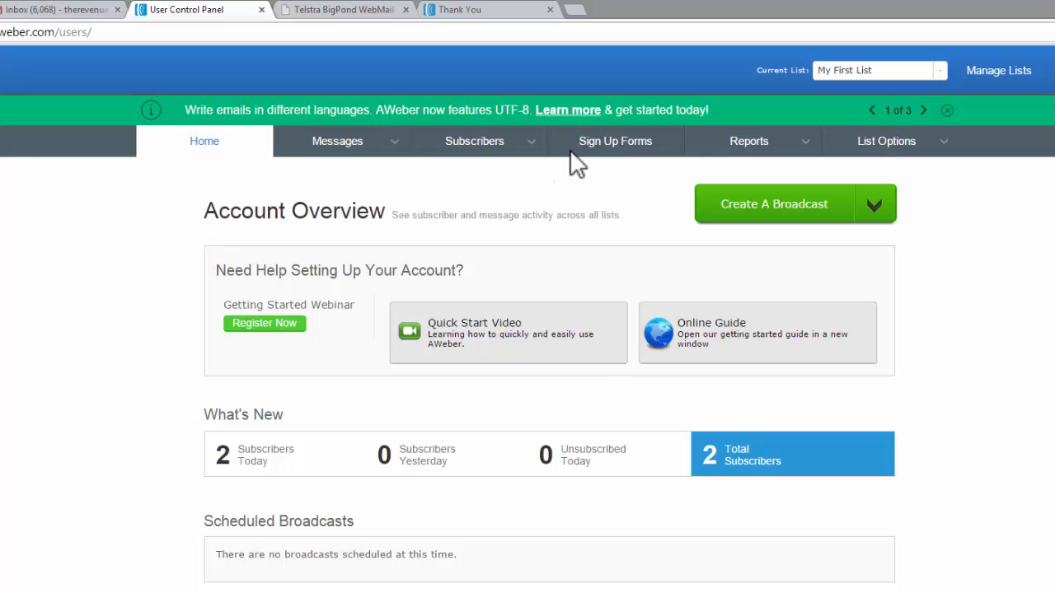
- Open the sign-up forms overview, revisit the Thank You page, and examine the display statistics of the "Training free leads" form
{"action": "left_click", "coordinate": [614, 140]}
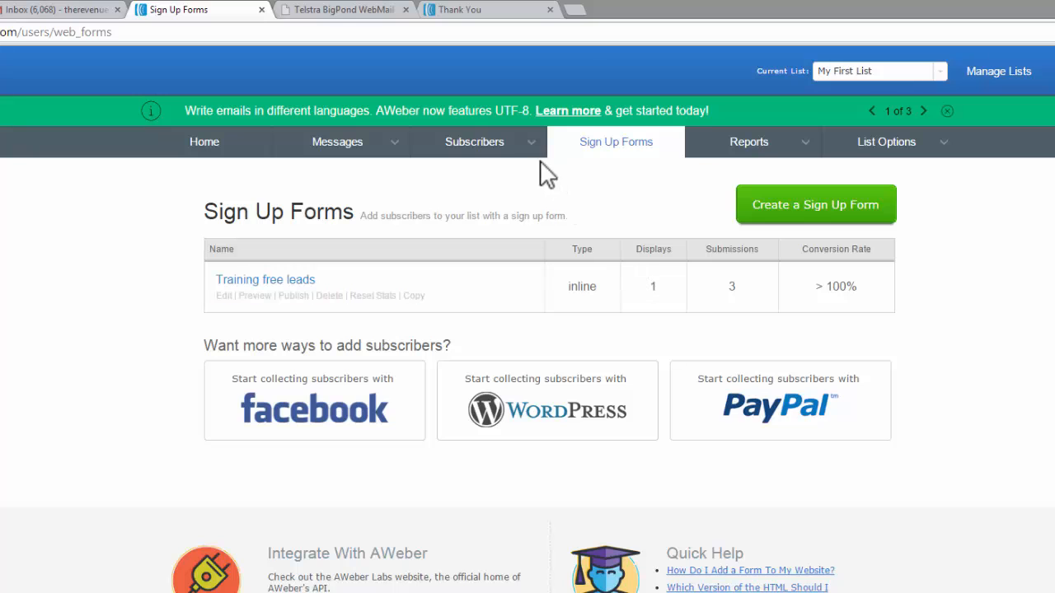
{"action": "left_click", "coordinate": [464, 10]}
{"action": "left_click", "coordinate": [177, 10]}
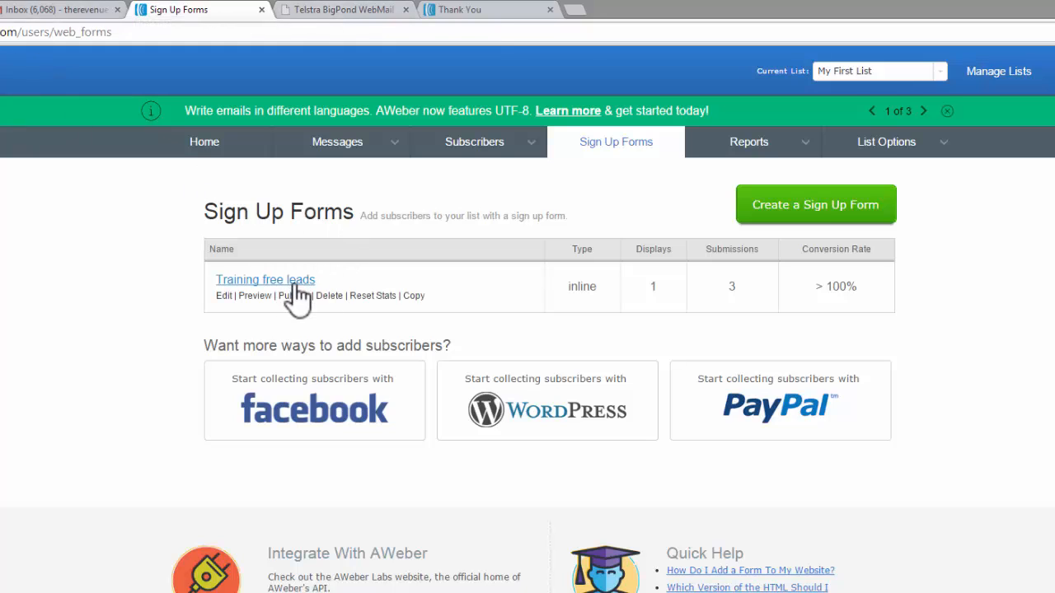
{"action": "left_click", "coordinate": [655, 286]}
{"action": "double_click", "coordinate": [655, 286]}
- Return to the account overview and reopen the Follow Up Series for My First List
{"action": "left_click", "coordinate": [227, 144]}
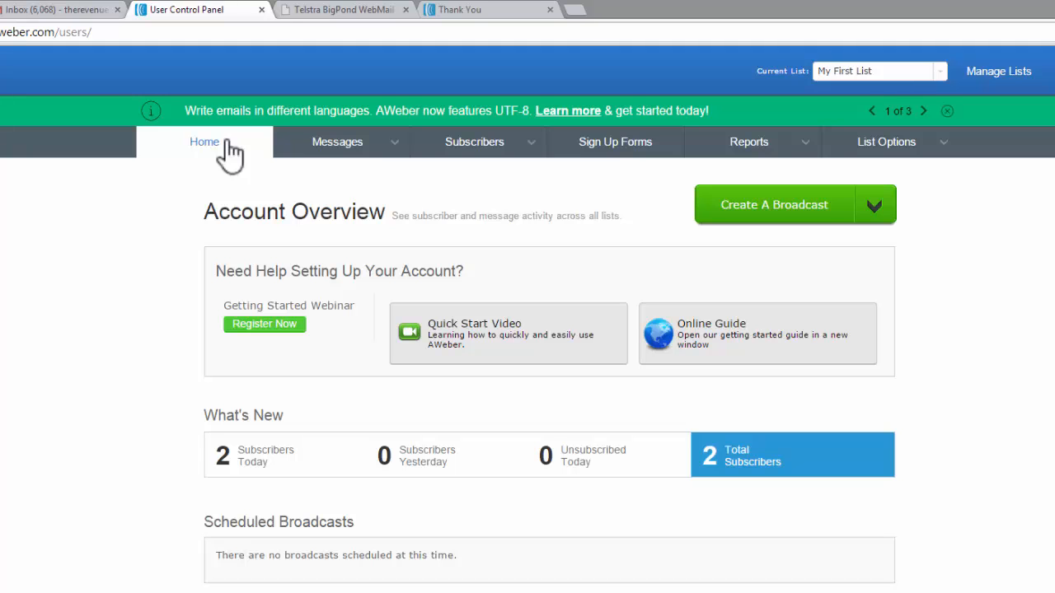
{"action": "mouse_move", "coordinate": [301, 148]}
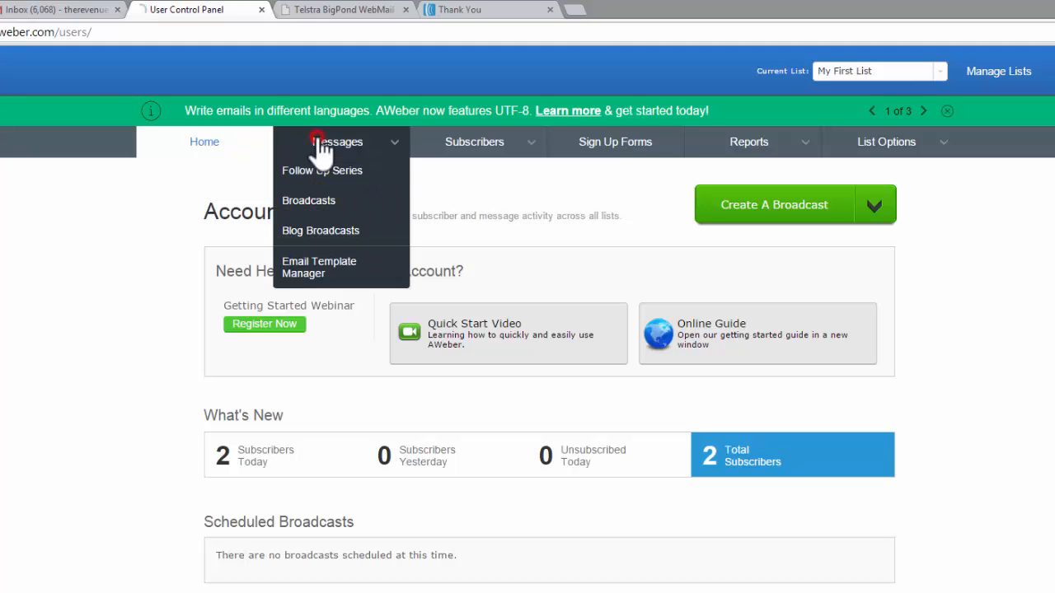
{"action": "left_click", "coordinate": [322, 171]}
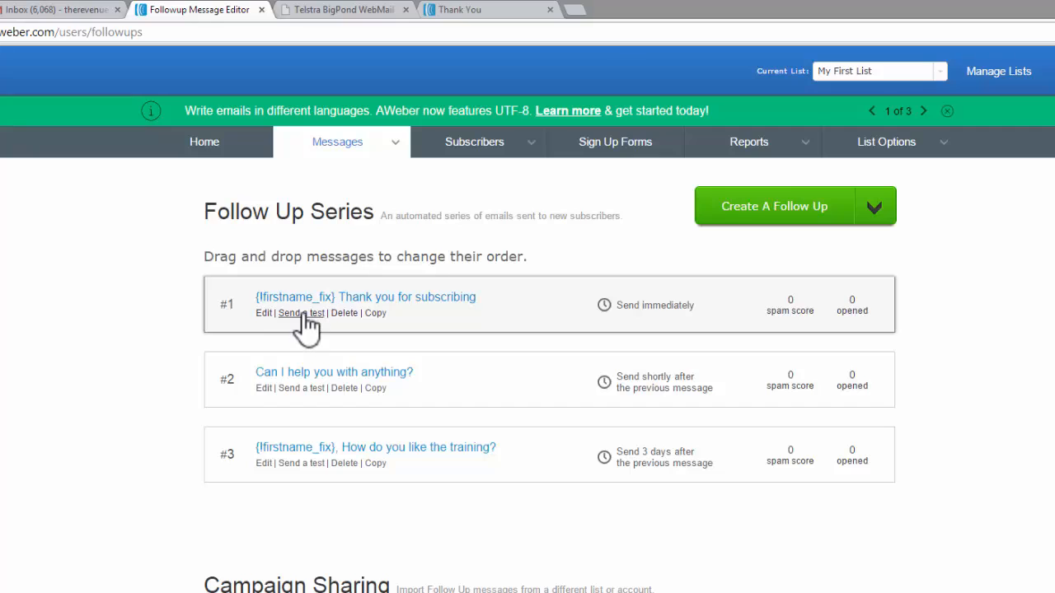